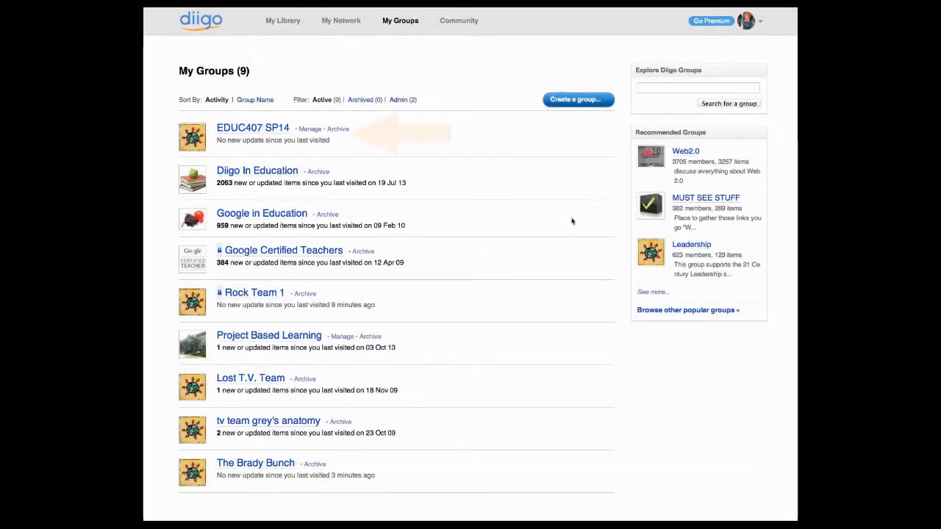
- Open the people invitation page of the EDUC407 SP14 group and expand the form for inviting Diigo friends
click(256, 130)
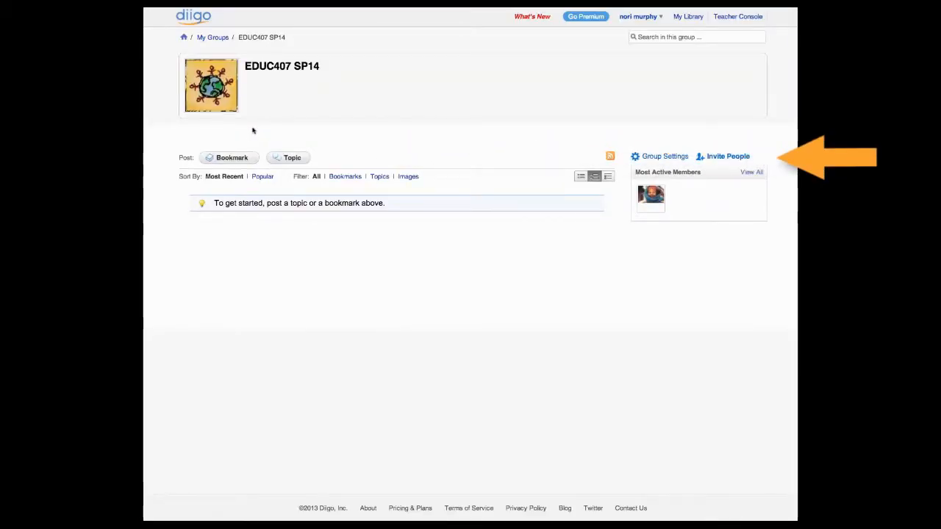
click(730, 158)
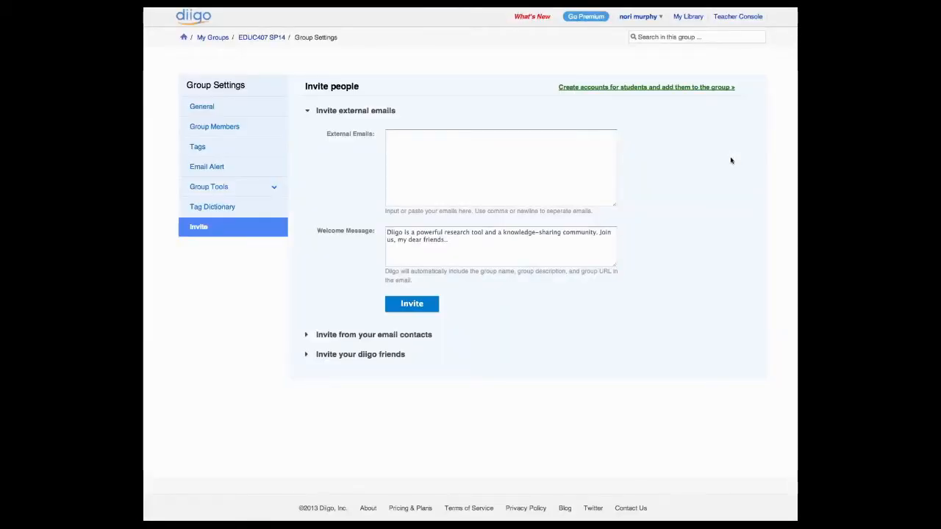
click(306, 355)
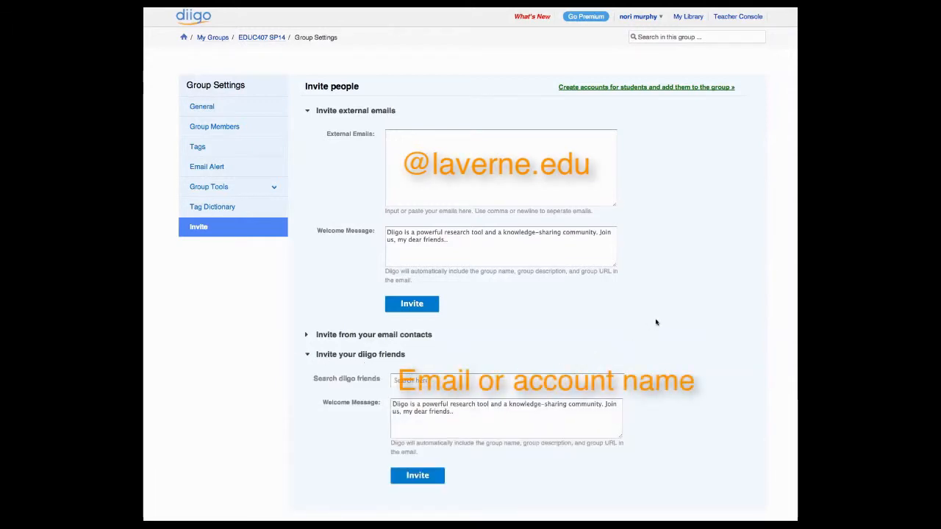
click(397, 140)
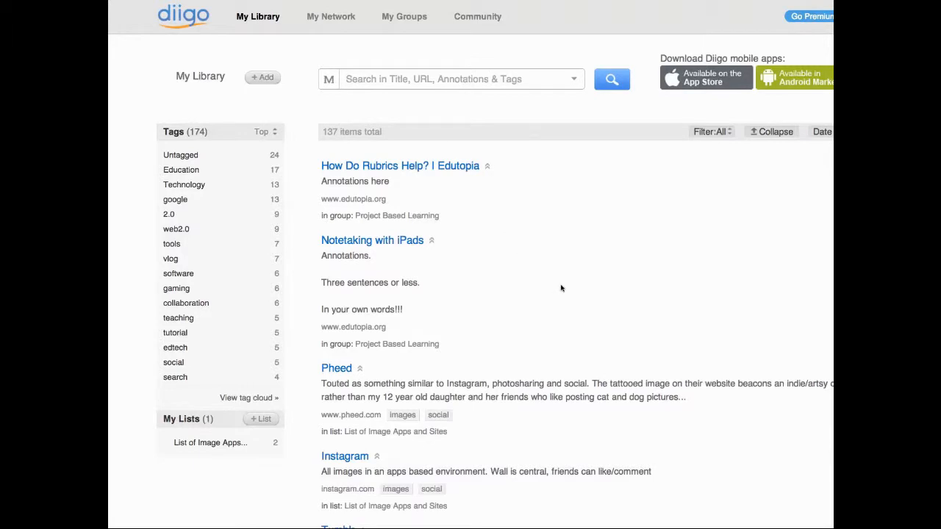
- Look through the bookmarks saved in the library and view the Edutopia article "How Do Rubrics Help?"
scroll(568, 291, down, 2)
scroll(567, 291, down, 1)
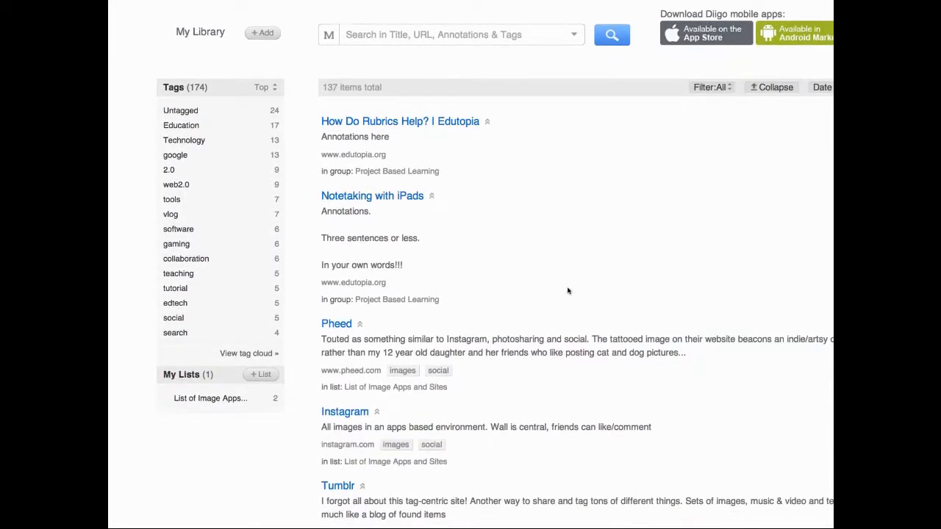
scroll(568, 291, down, 3)
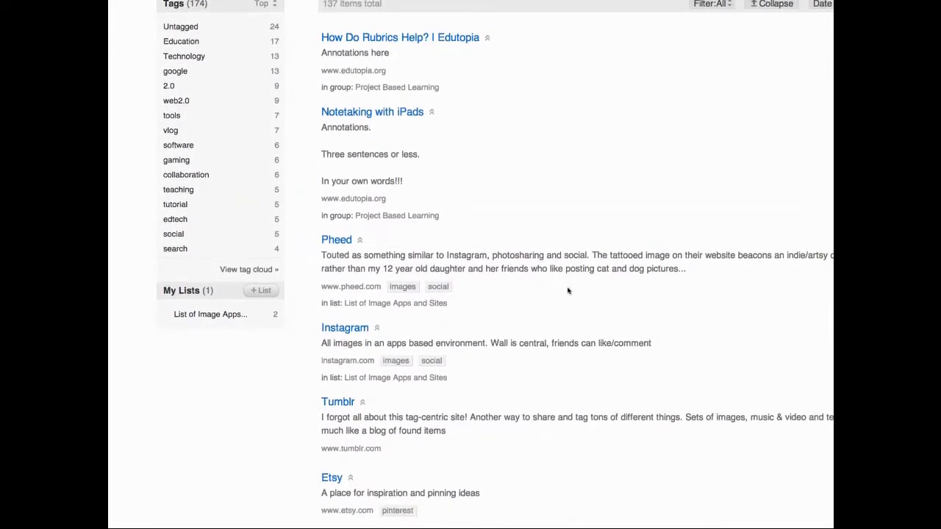
scroll(567, 291, down, 2)
scroll(568, 291, up, 4)
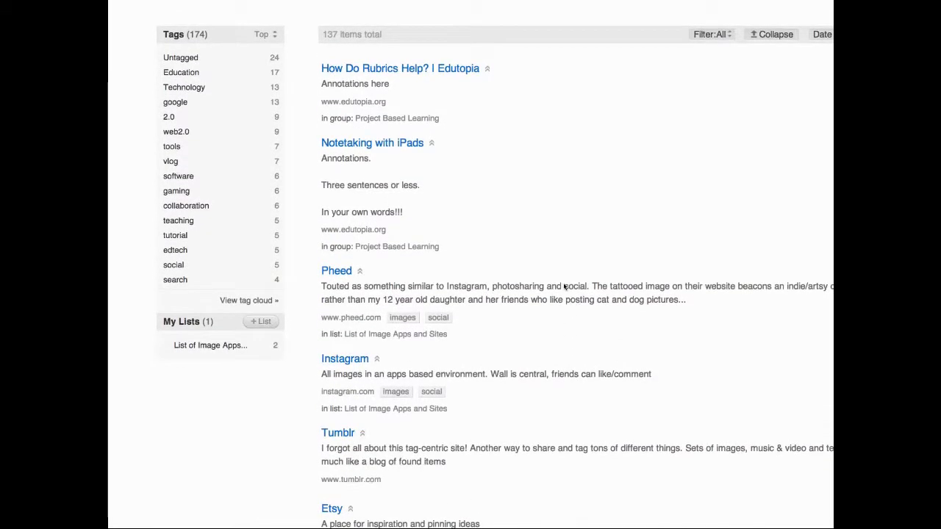
click(411, 69)
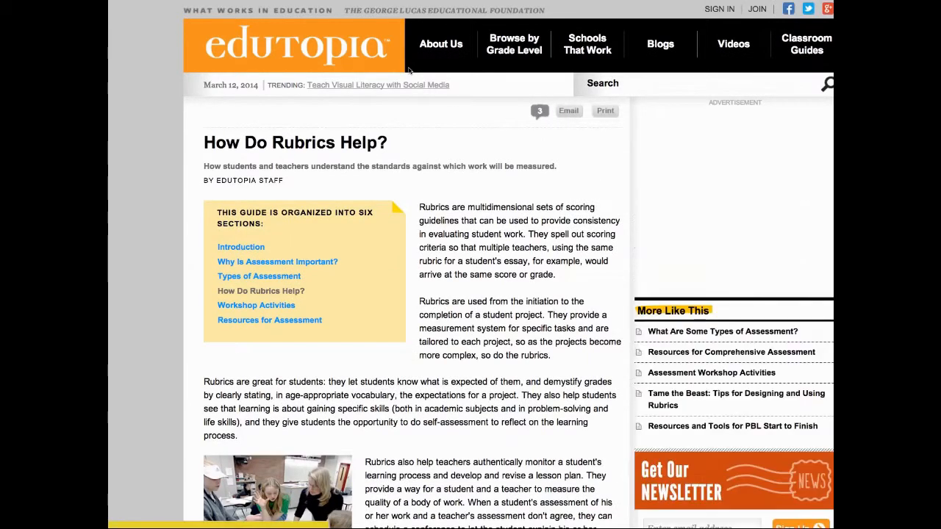
mouse_move(411, 69)
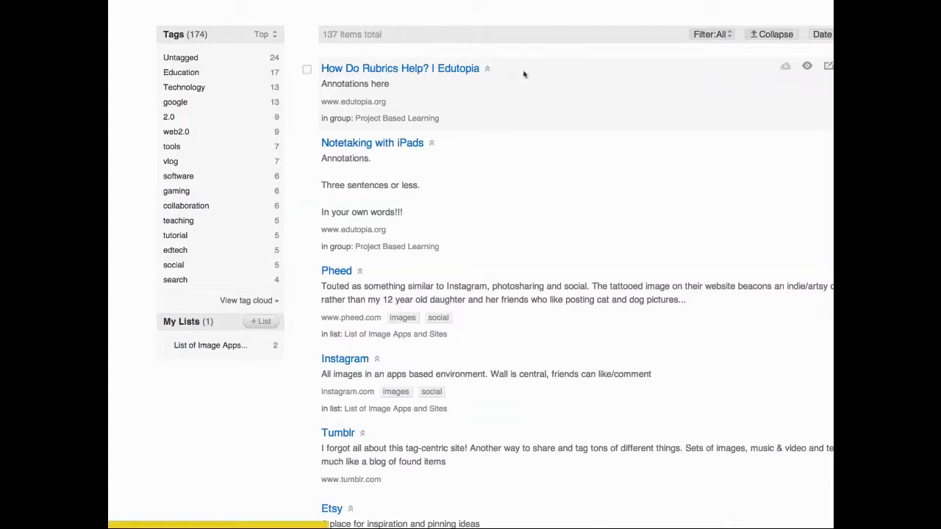
- Review the "How Do Rubrics Help?" bookmark's URL, annotation, list and group sharing options in edit mode, and save the bookmark
click(828, 66)
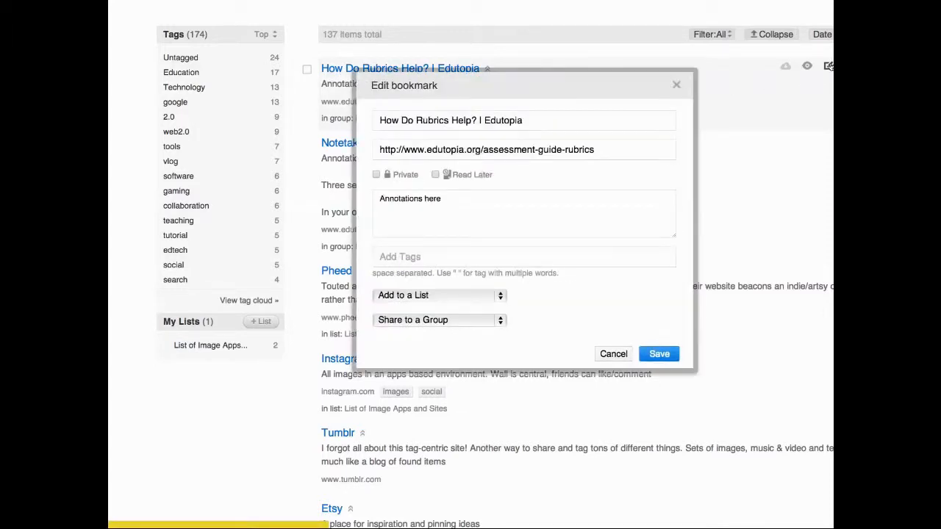
click(620, 147)
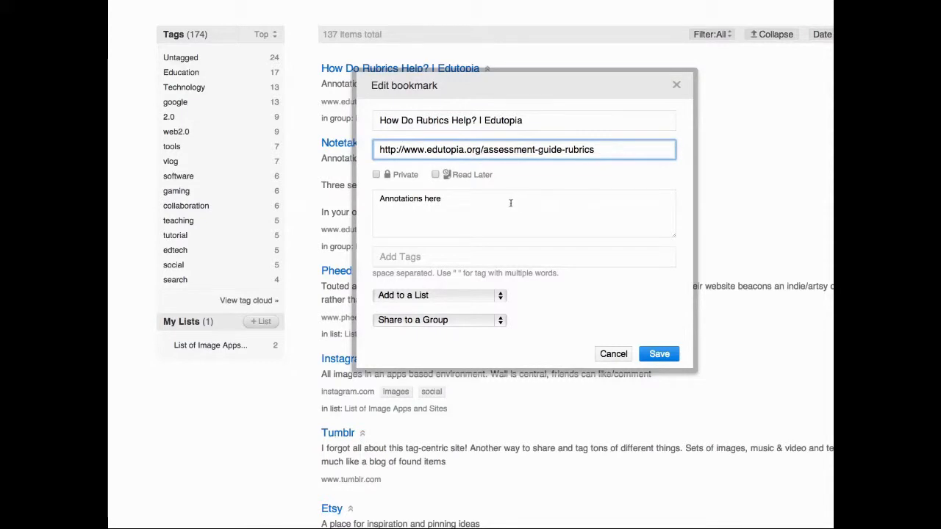
click(473, 200)
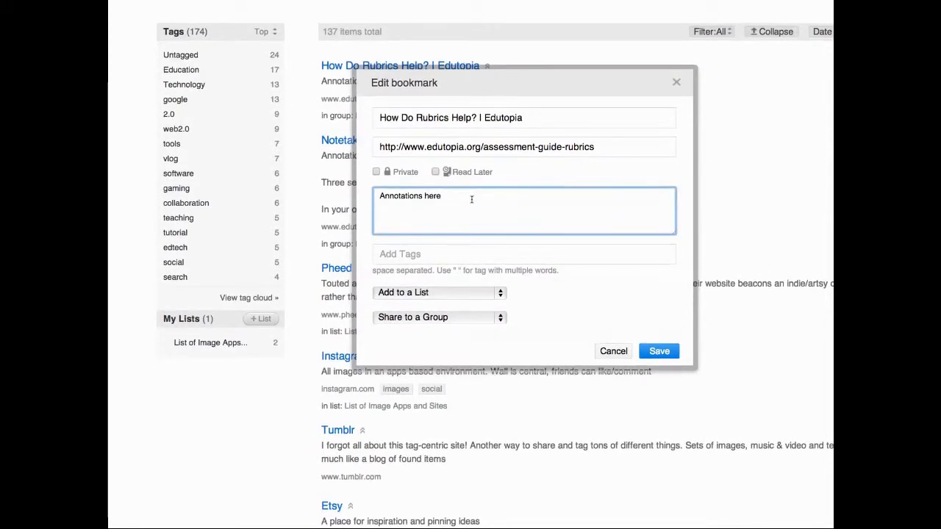
click(475, 294)
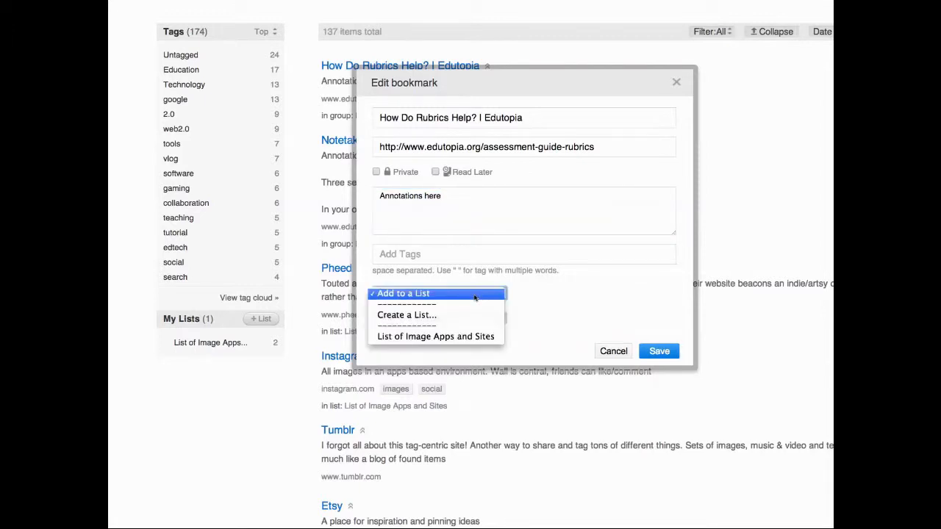
click(474, 295)
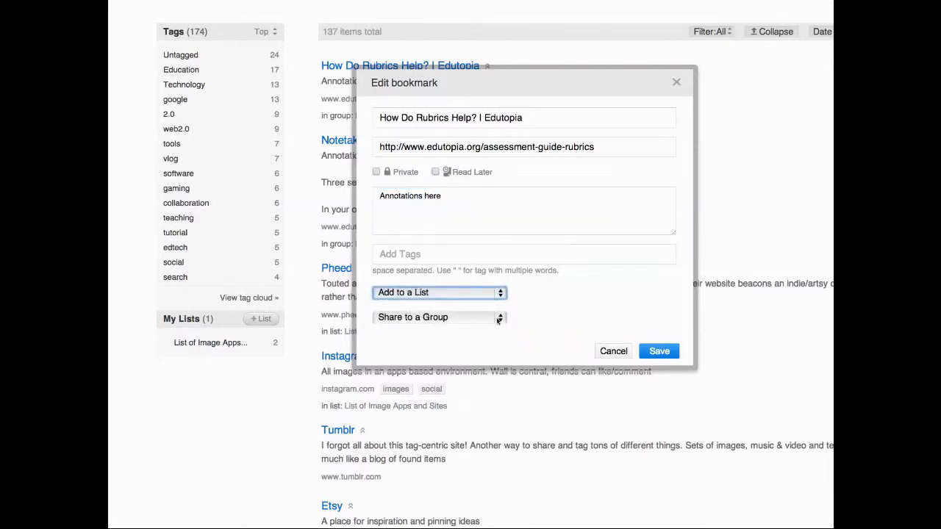
click(497, 320)
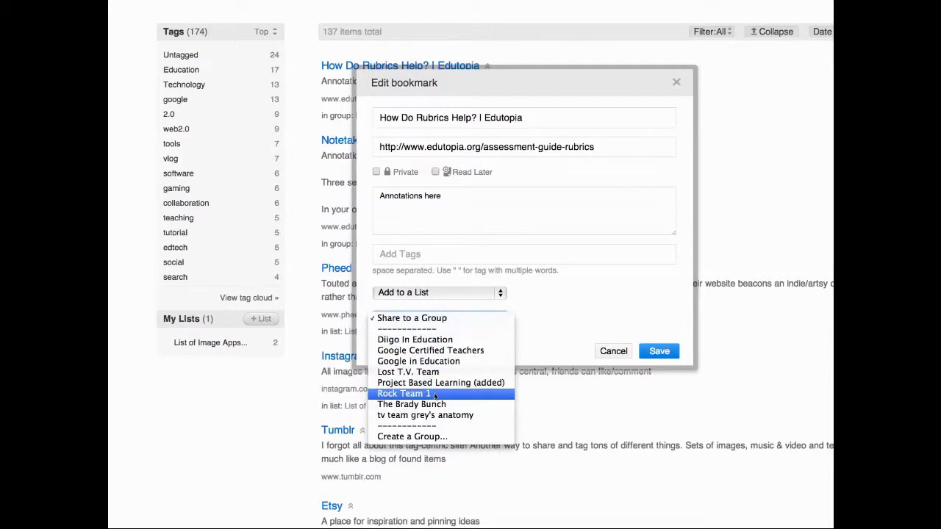
click(590, 298)
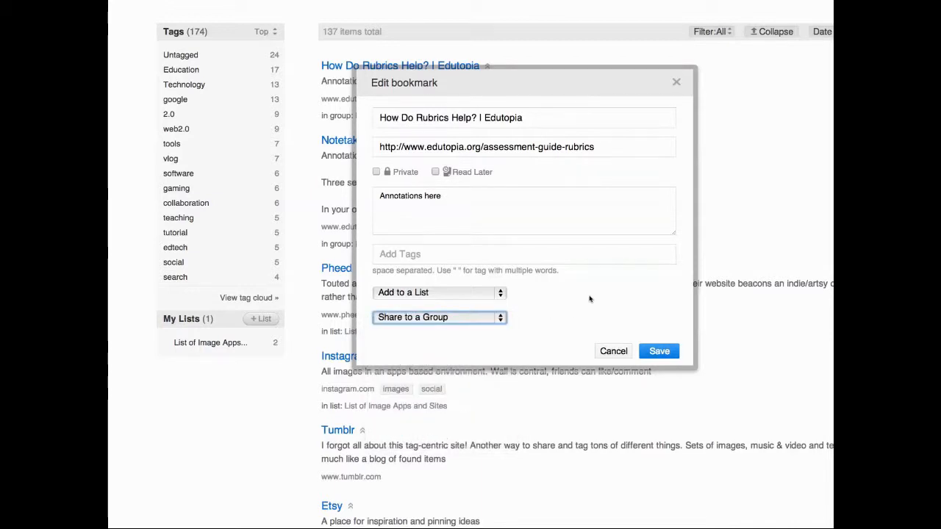
click(658, 353)
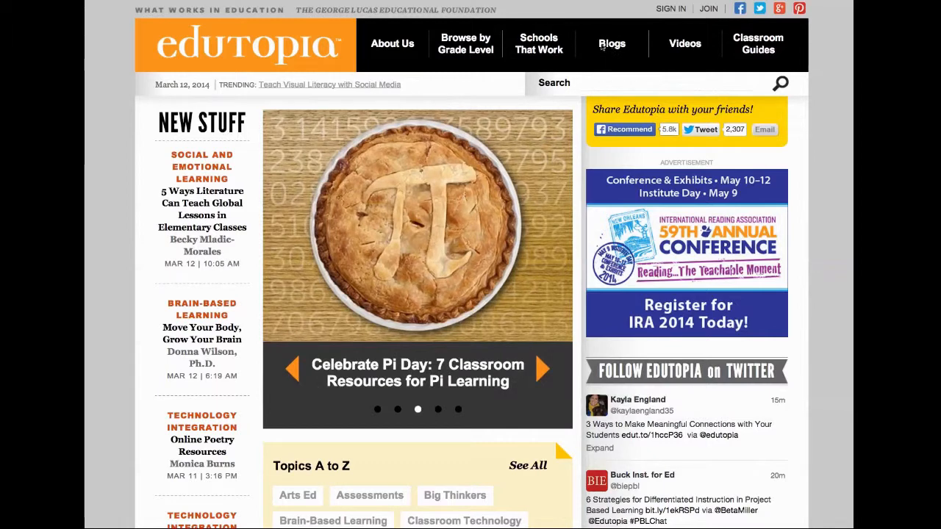
- Switch to Edutopia and look through the Education Trends blog for an article on social media in the classroom
mouse_move(604, 45)
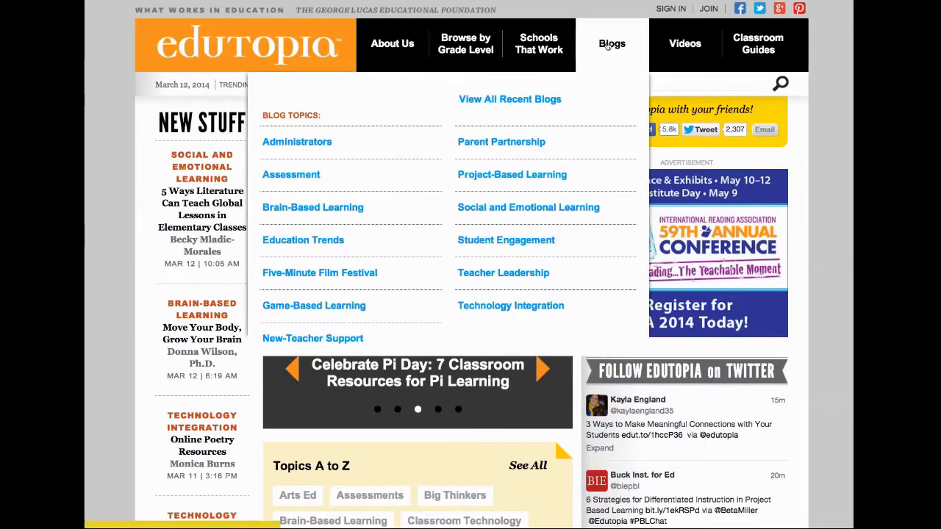
click(324, 242)
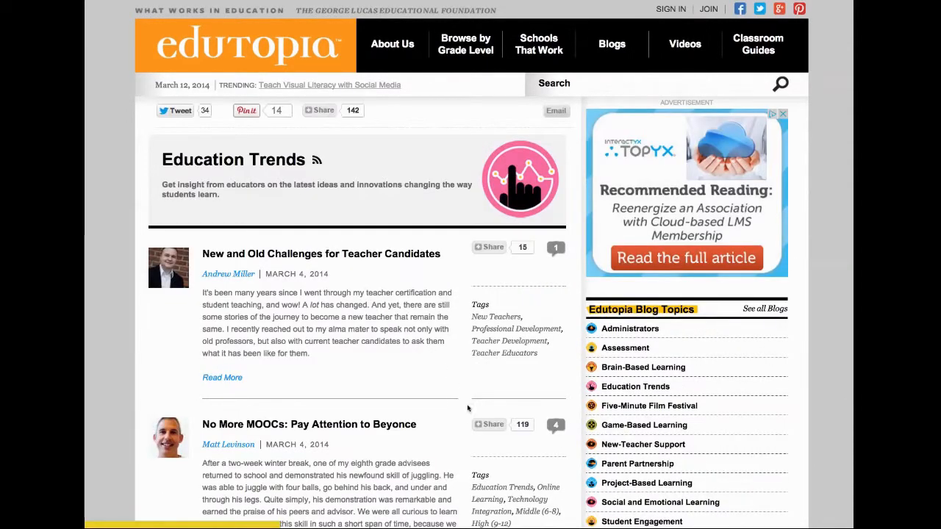
scroll(463, 433, down, 1)
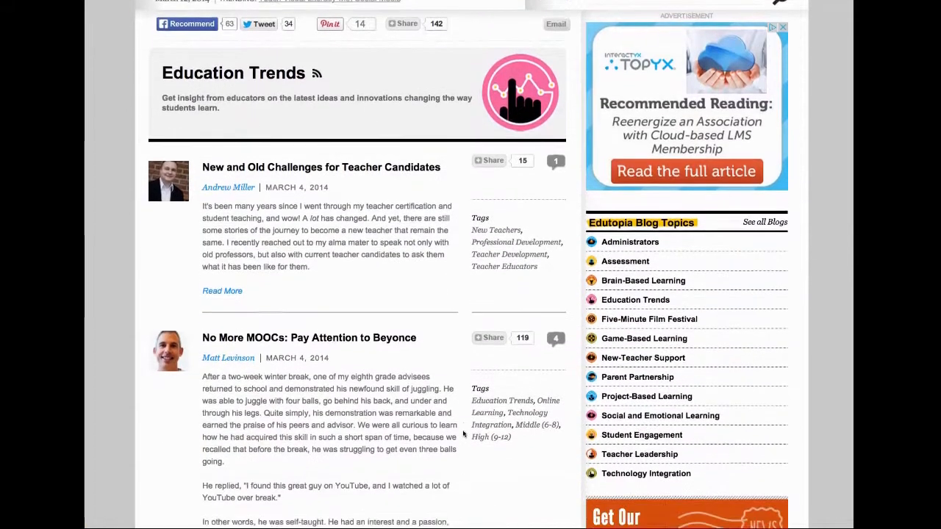
scroll(463, 434, down, 2)
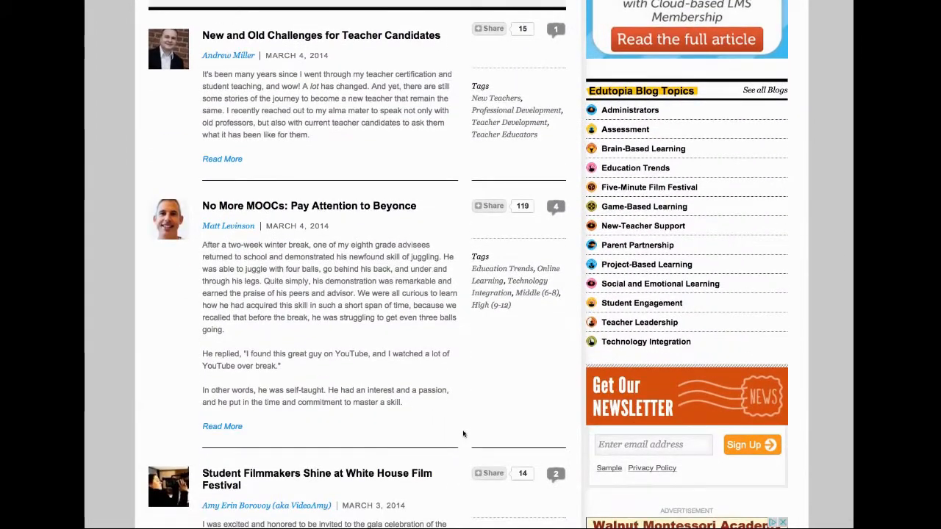
scroll(463, 434, down, 2)
scroll(464, 433, down, 2)
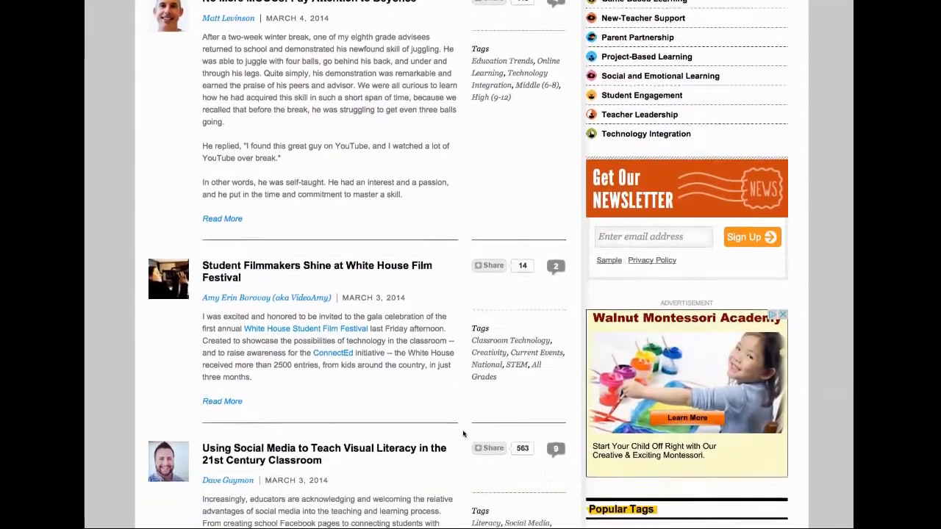
scroll(464, 434, down, 2)
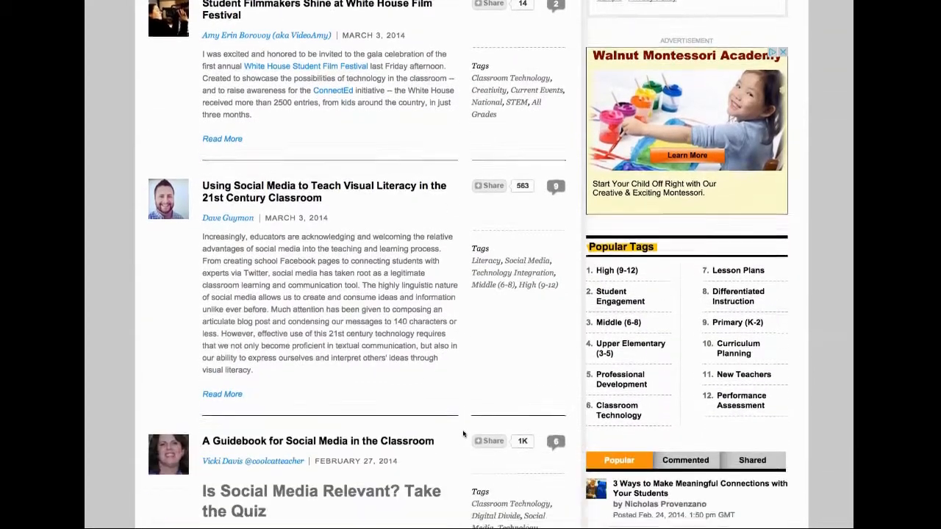
click(394, 395)
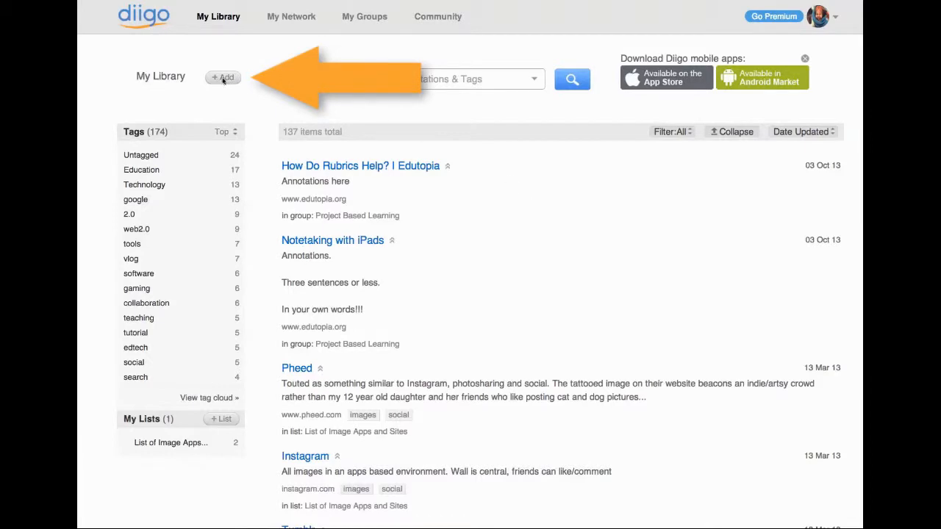
- Start a new bookmark in the Diigo library using the URL of Edutopia's "A Guidebook for Social Media in the Classroom" article
click(223, 78)
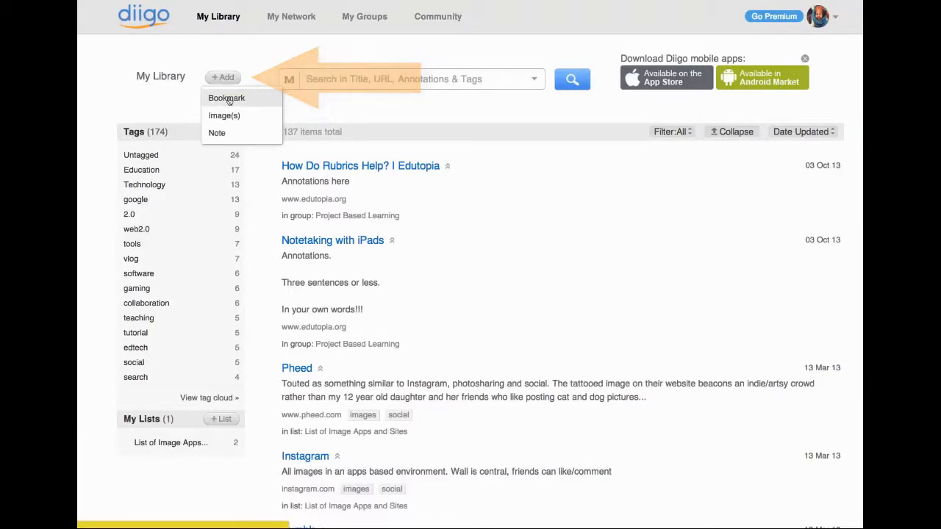
click(227, 98)
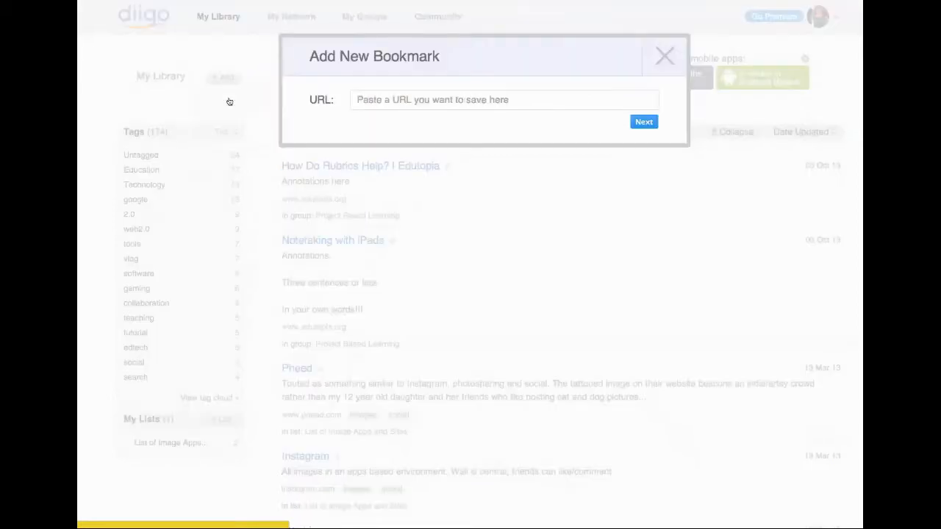
click(375, 100)
text(http://www.edutopia.org/blog/guidebook-social-media-in-classroom-vicki-davis)
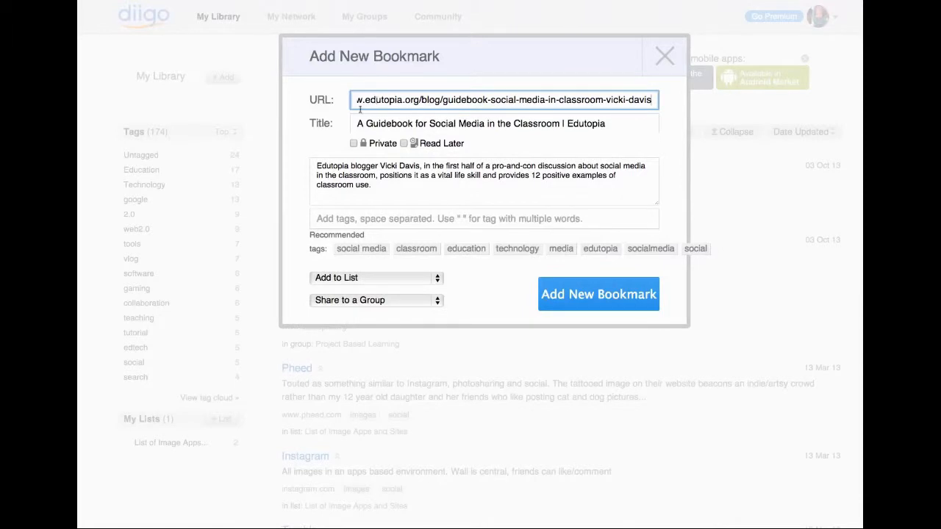
drag(377, 185, 313, 165)
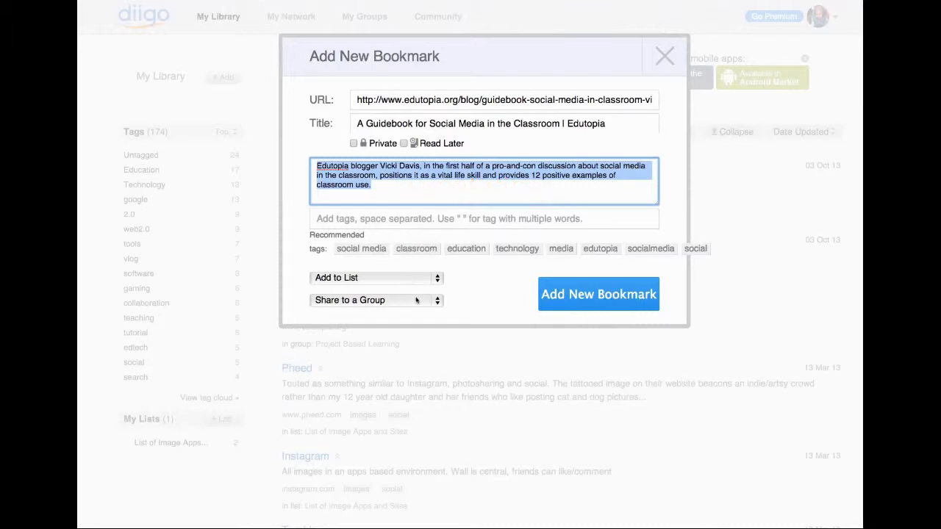
click(474, 298)
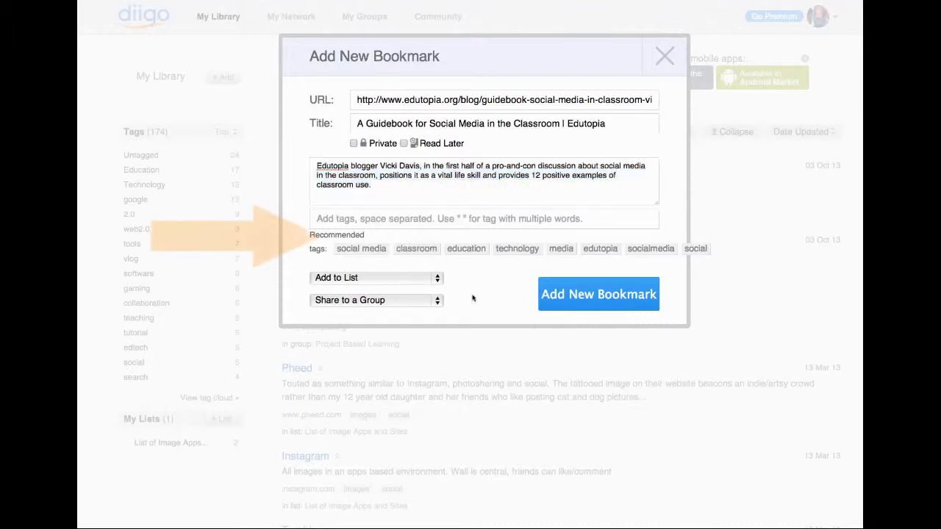
- Add the recommended tags social media, education, technology and edutopia to the new bookmark
click(365, 249)
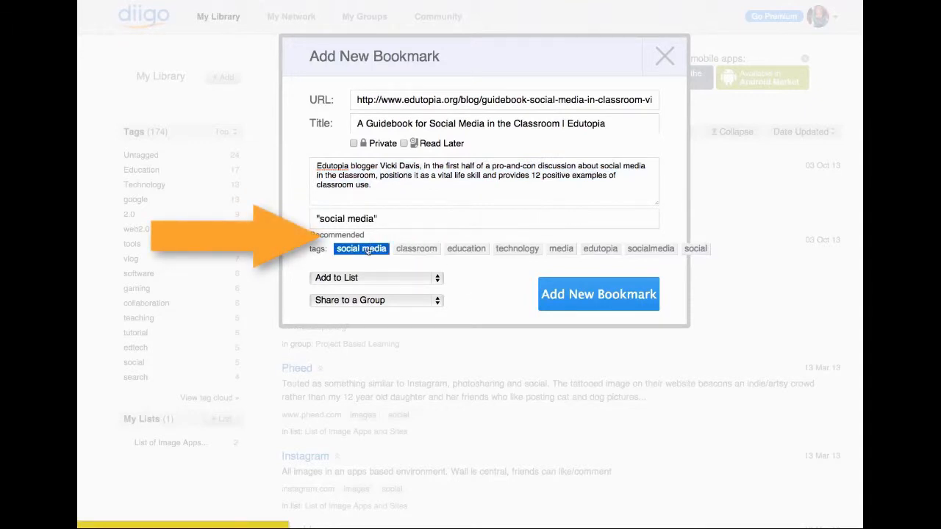
click(458, 252)
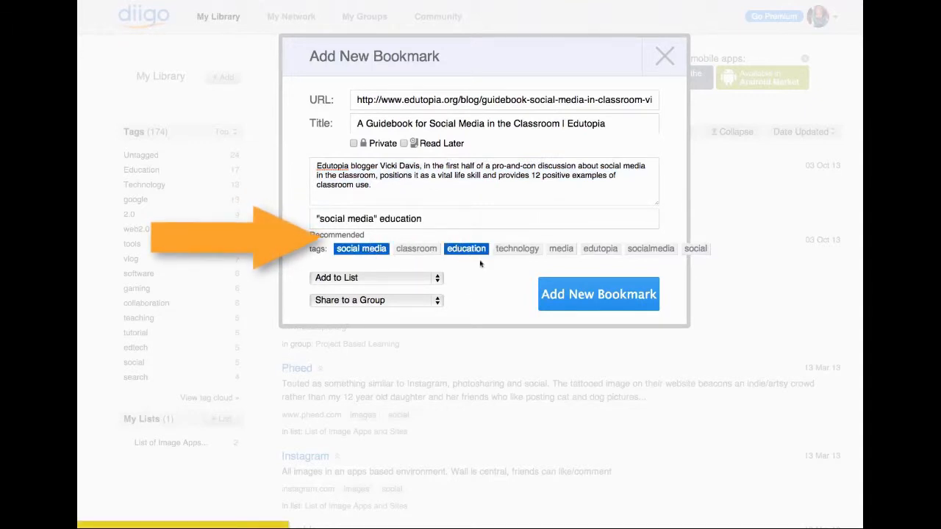
click(516, 249)
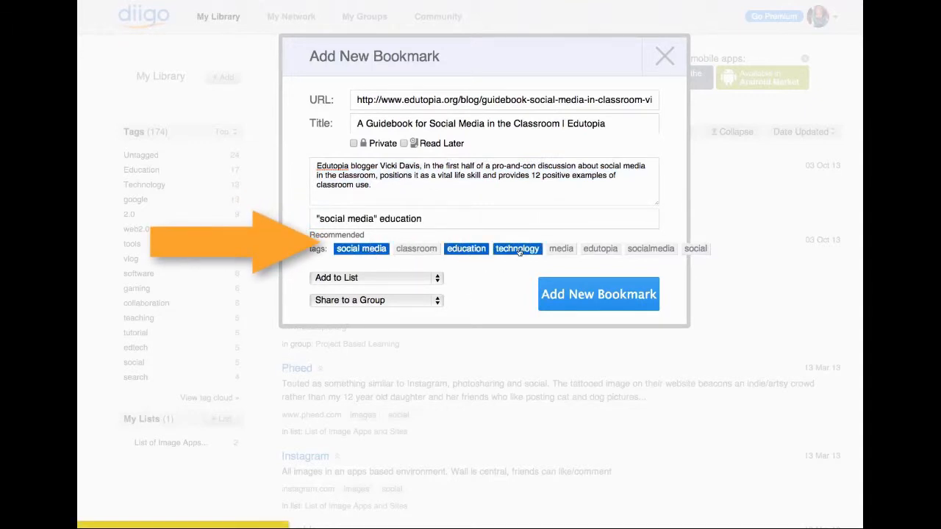
click(600, 248)
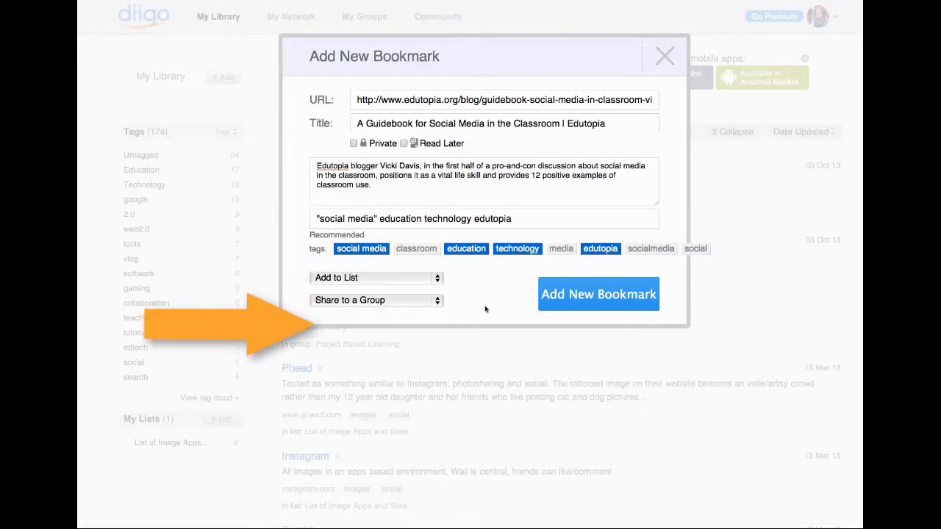
- Share the new bookmark to the EDUC407 SP14 group and add it to the library
click(435, 301)
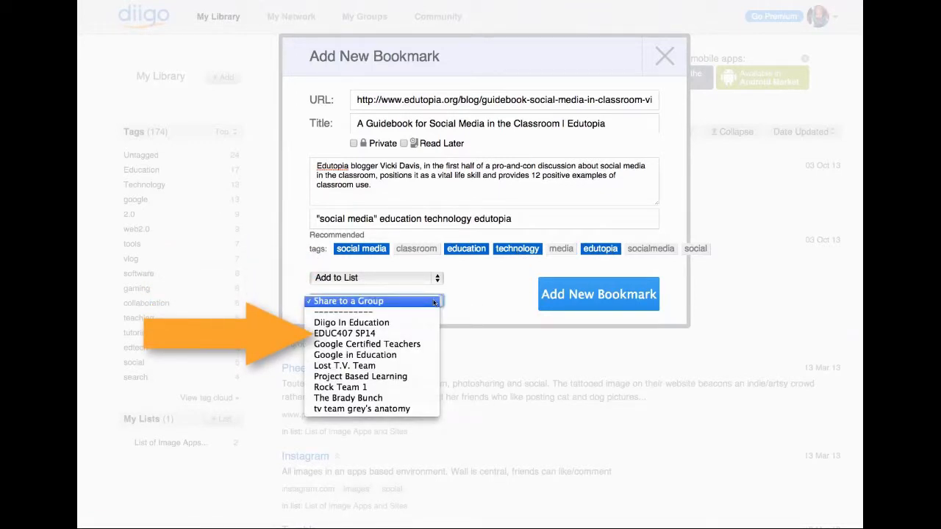
click(393, 334)
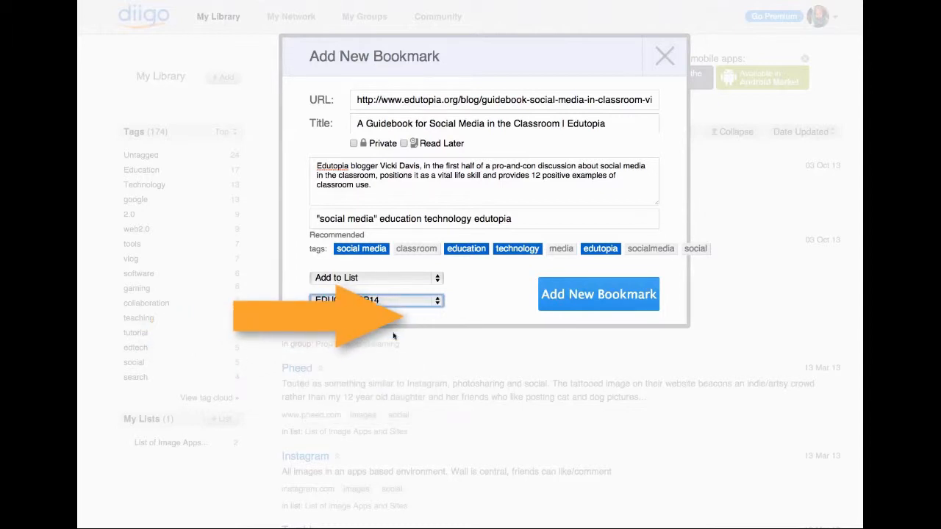
click(583, 296)
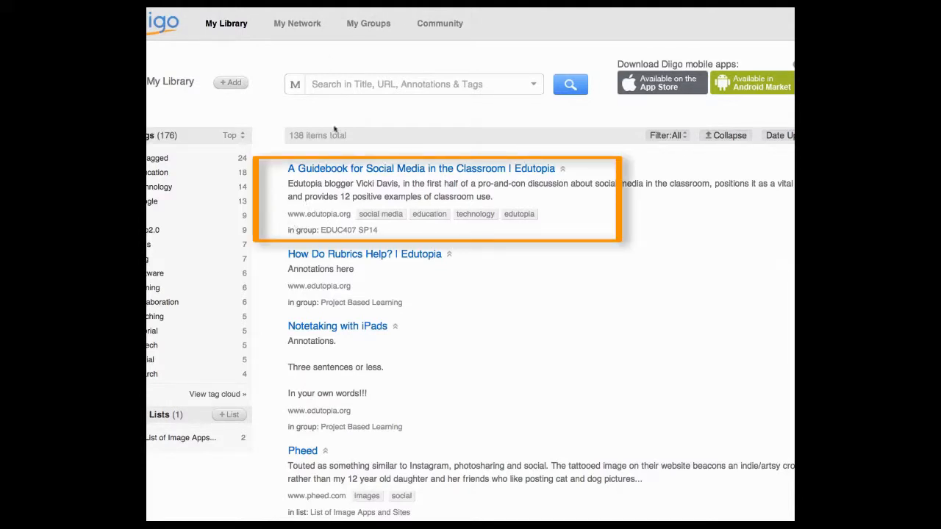
- Open the EDUC407 SP14 group and check the shared social media guidebook bookmark there
click(363, 24)
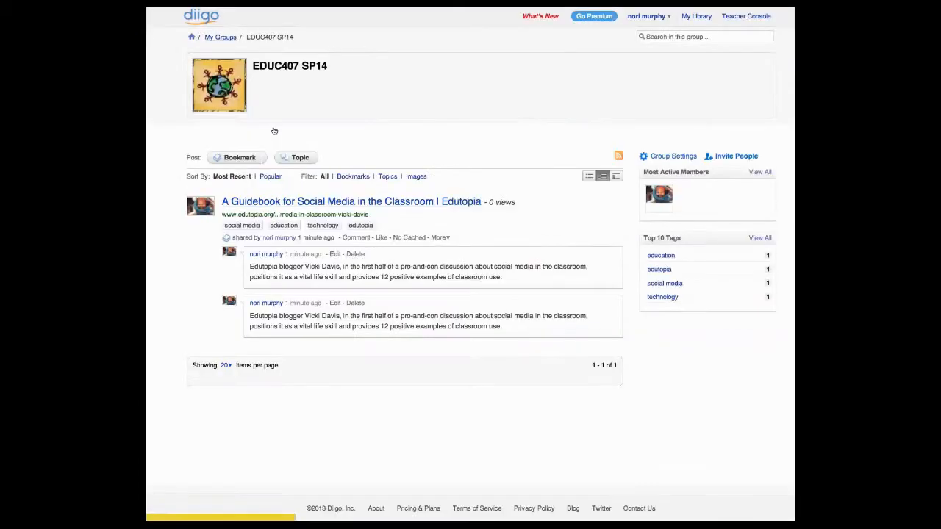
click(304, 209)
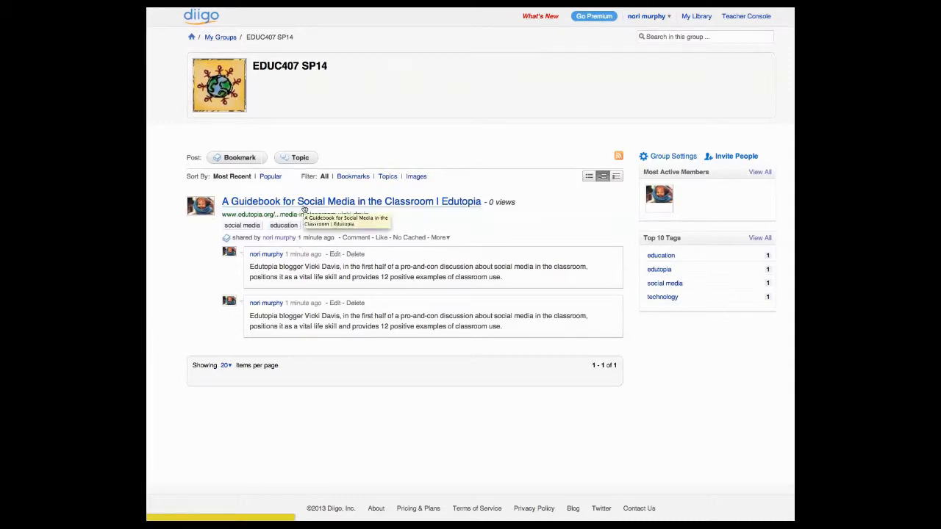